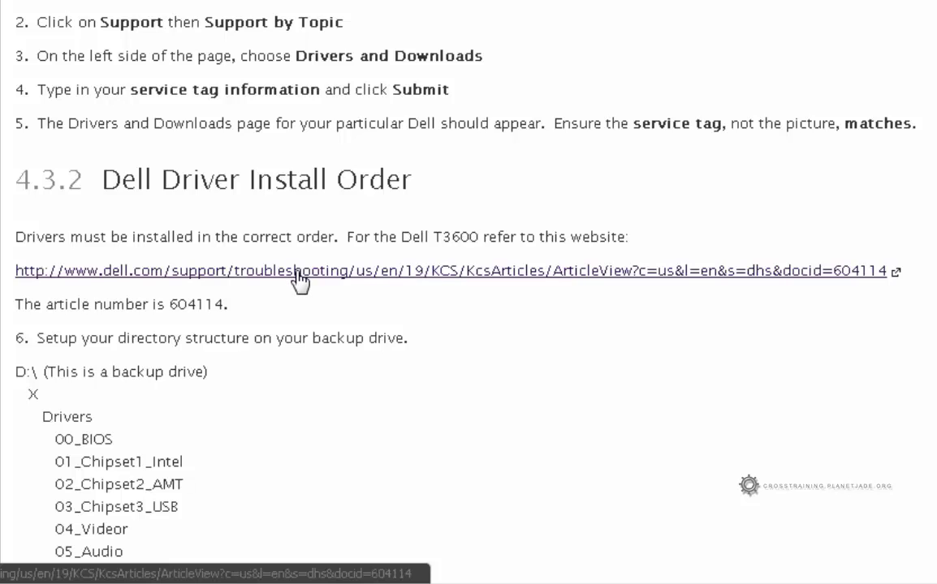
Step: Open the linked Dell article 604114 on the T3600 driver installation order
left_click_drag(169, 304, 225, 305)
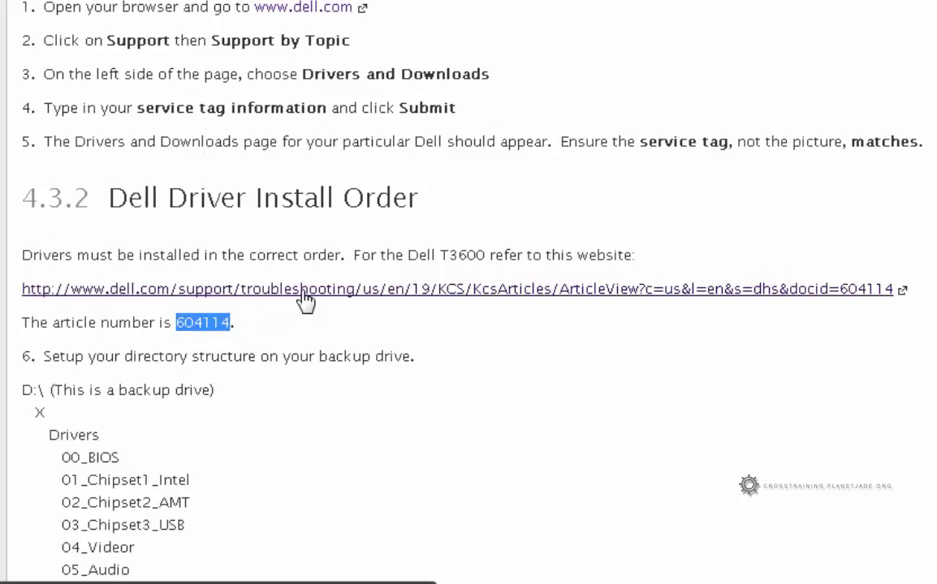
left_click(313, 318)
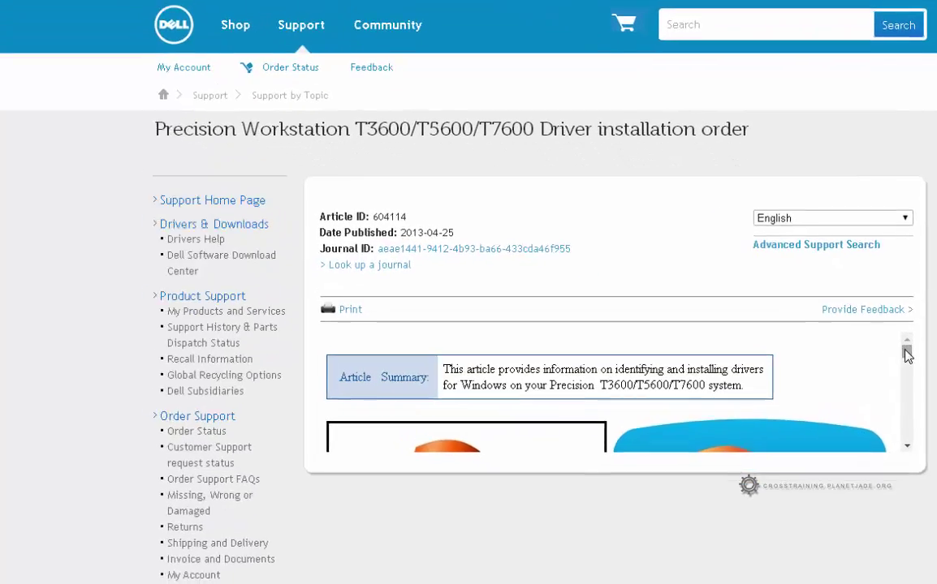
left_click_drag(910, 397, 912, 405)
left_click(901, 399)
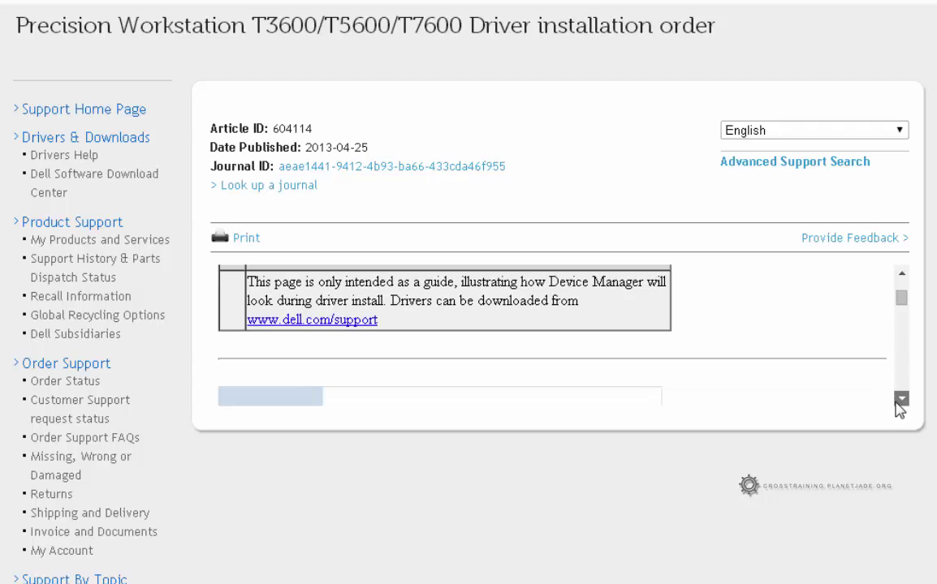
left_click(898, 401)
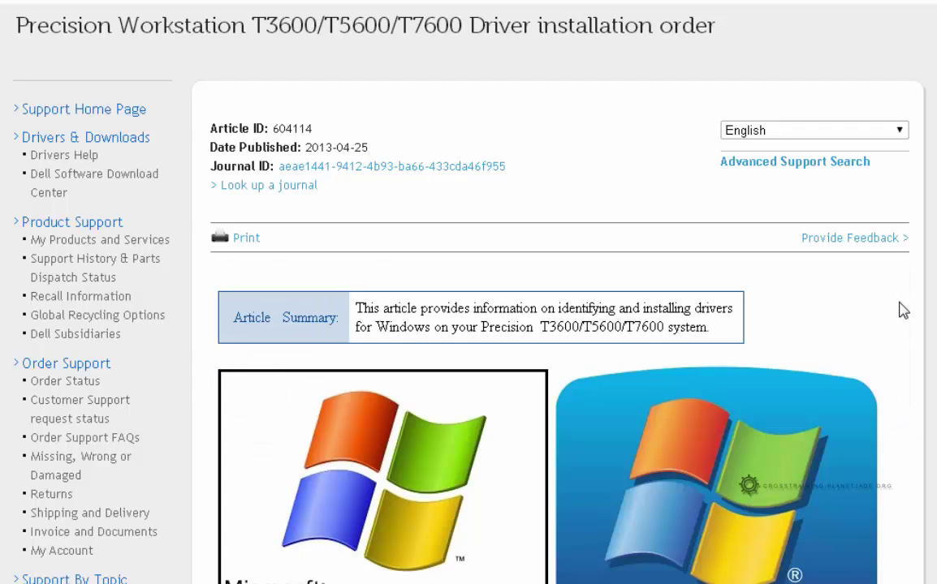
Step: Examine the article's numbered driver installation list and the workstation models named in its title
scroll(814, 314, "down", 3)
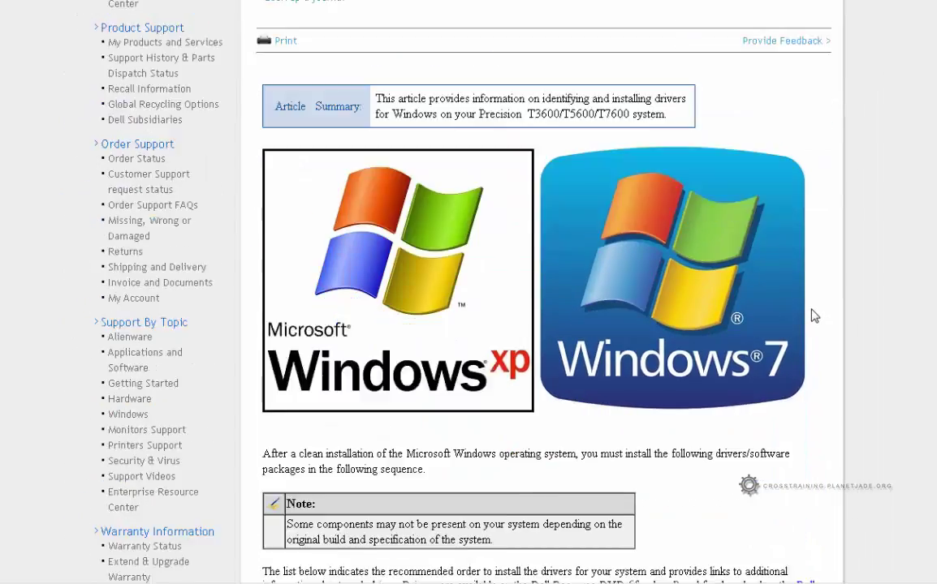
scroll(814, 315, "down", 7)
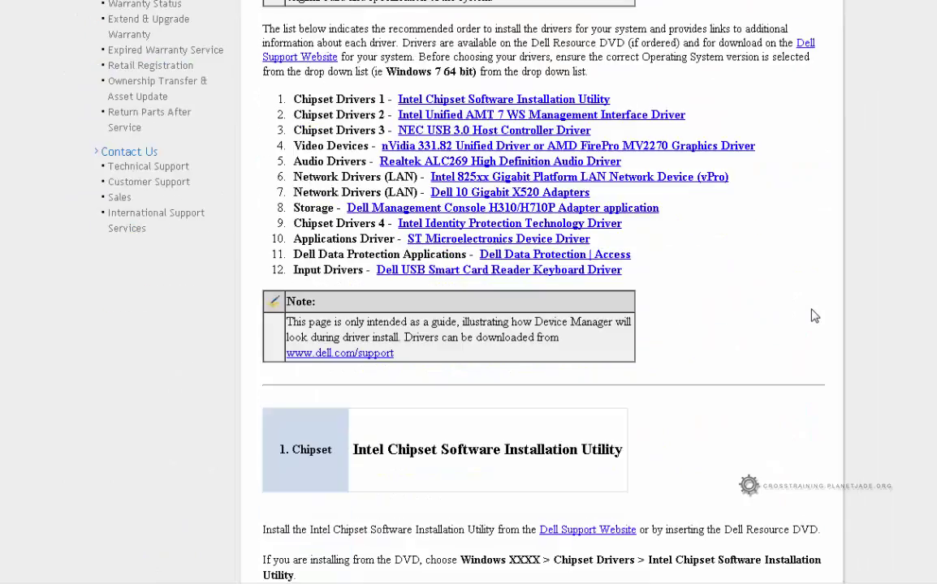
scroll(811, 315, "up", 3)
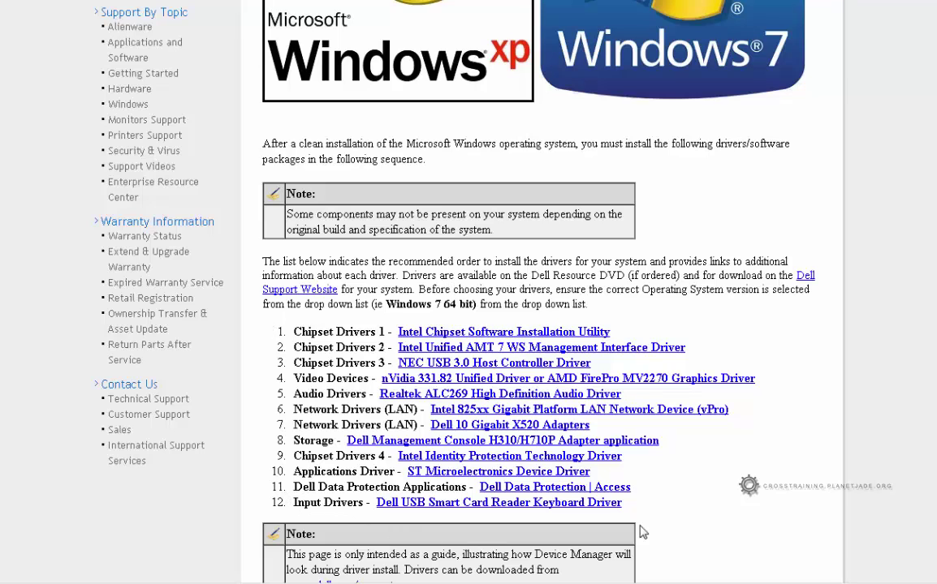
scroll(774, 422, "down", 4)
scroll(776, 423, "up", 3)
scroll(771, 418, "up", 1)
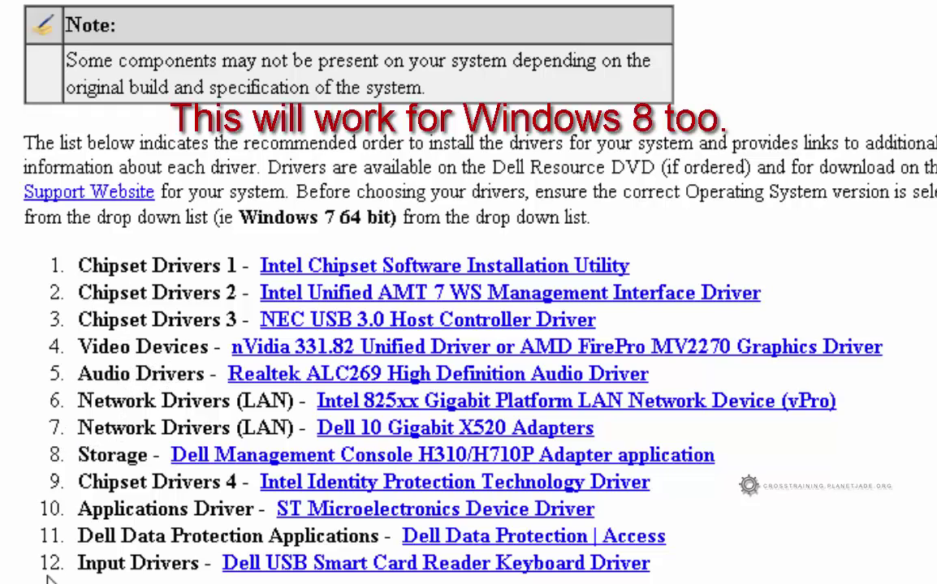
scroll(118, 381, "up", 8)
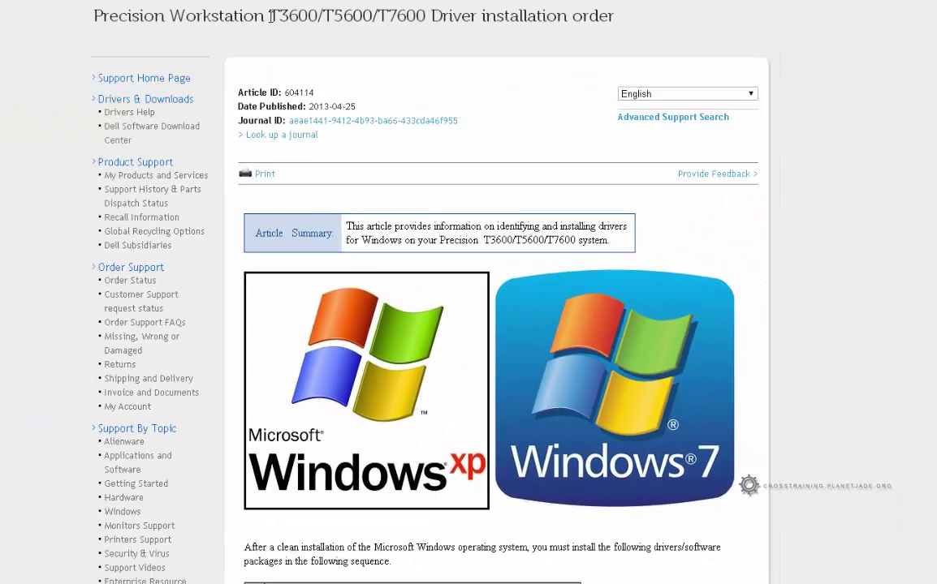
mouse_move(270, 15)
left_mouse_down()
mouse_move(426, 15)
mouse_move(503, 31)
left_mouse_up()
left_click(333, 17)
left_click(398, 29)
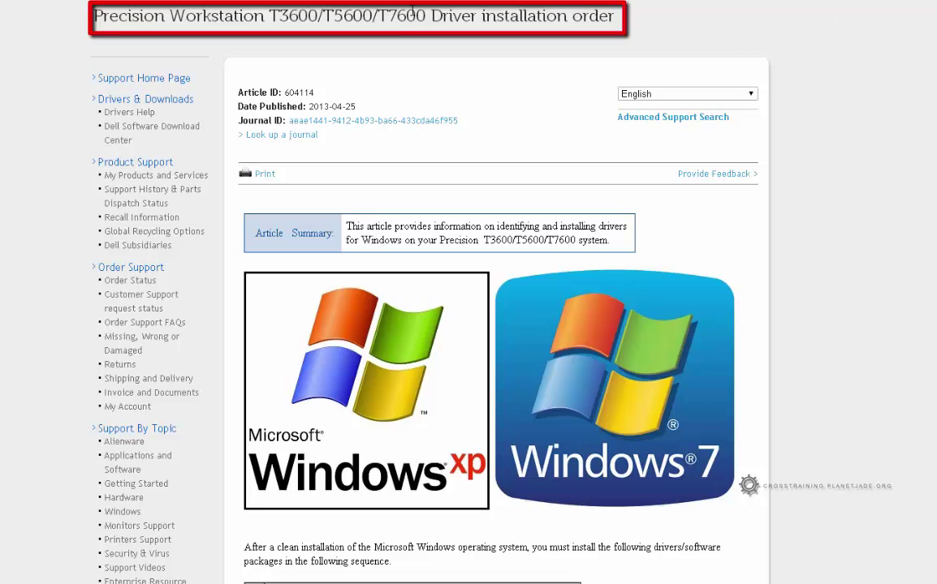
scroll(400, 42, "down", 5)
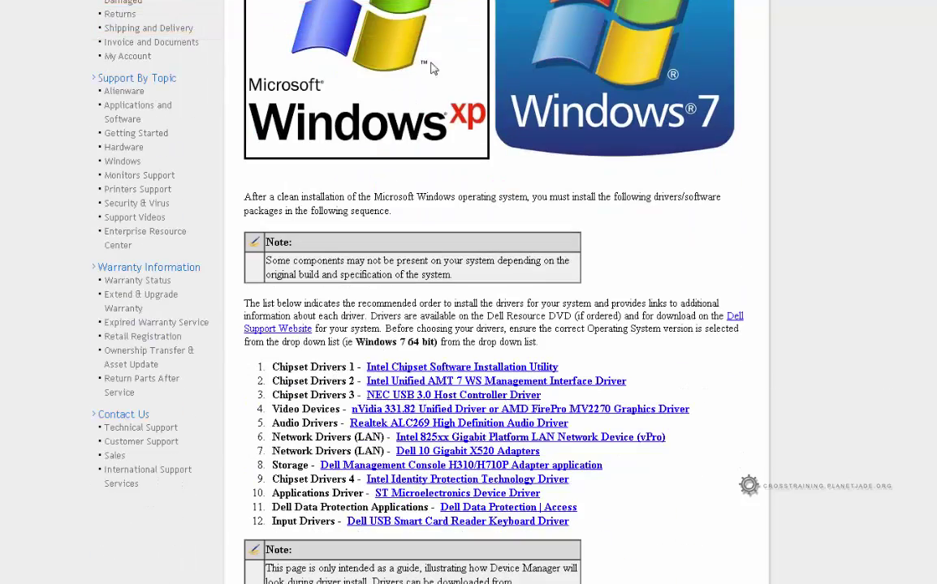
Step: Dock the browser window to the left half of the desktop with the driver list in view
key("super+Left")
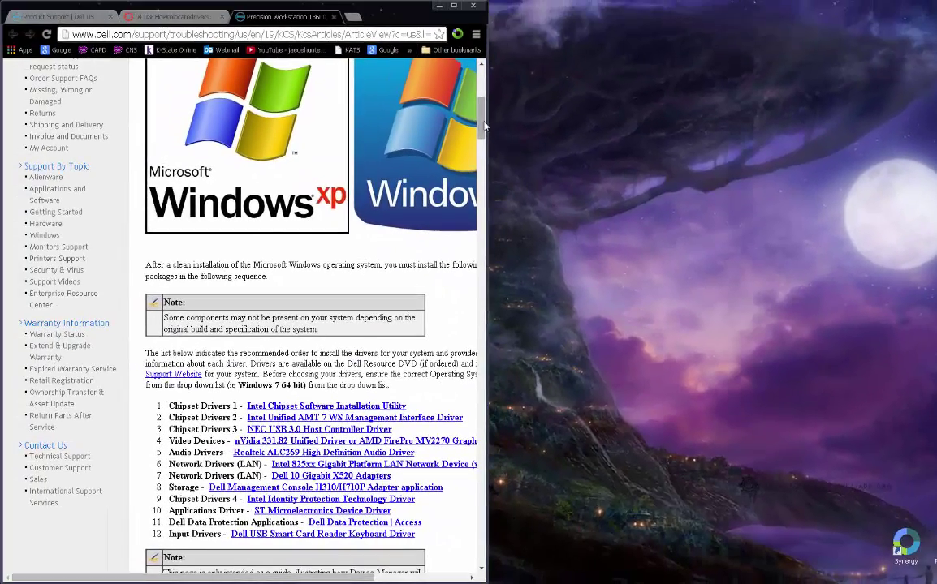
left_click_drag(483, 122, 484, 151)
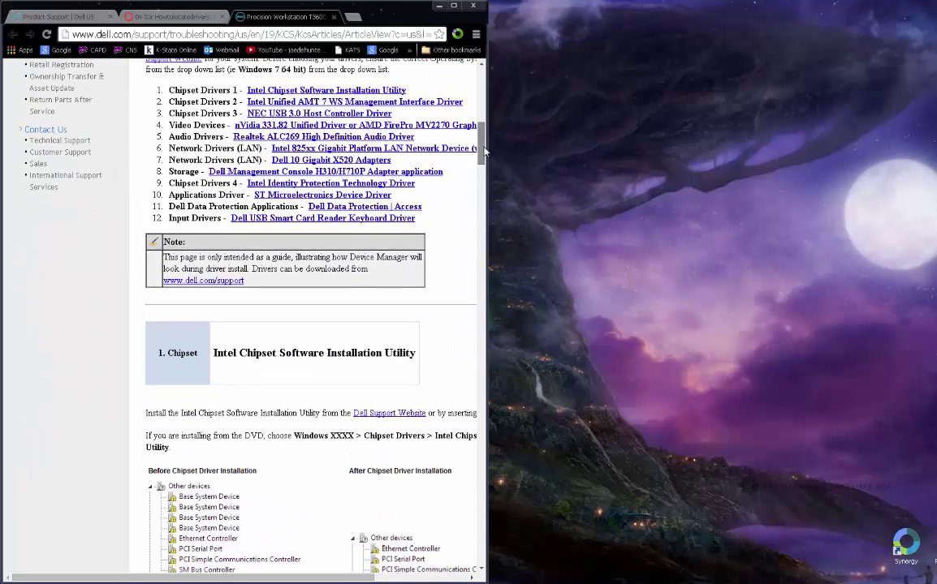
left_click_drag(483, 151, 484, 152)
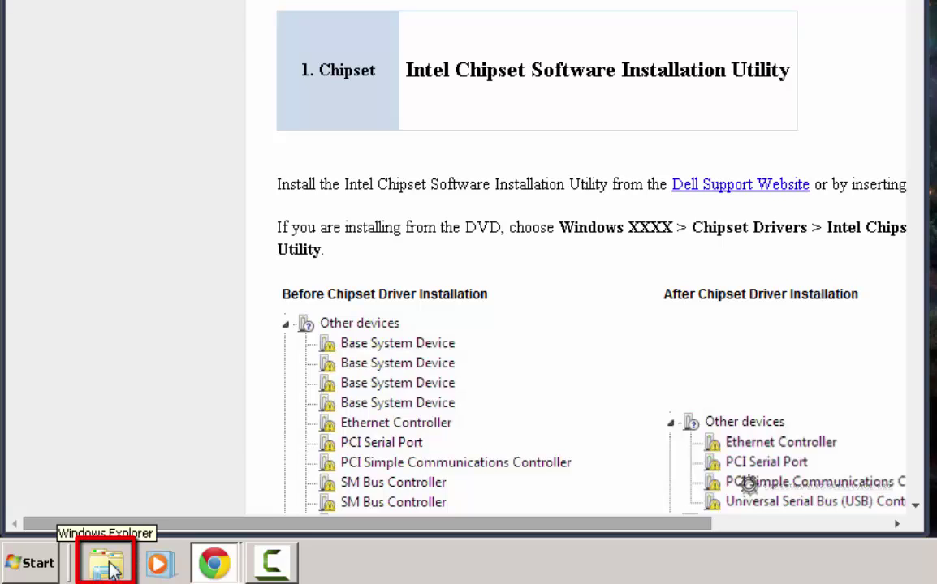
Step: Switch to Windows Explorer and open the X folder on the Storm01 (D:) drive
left_click(111, 570)
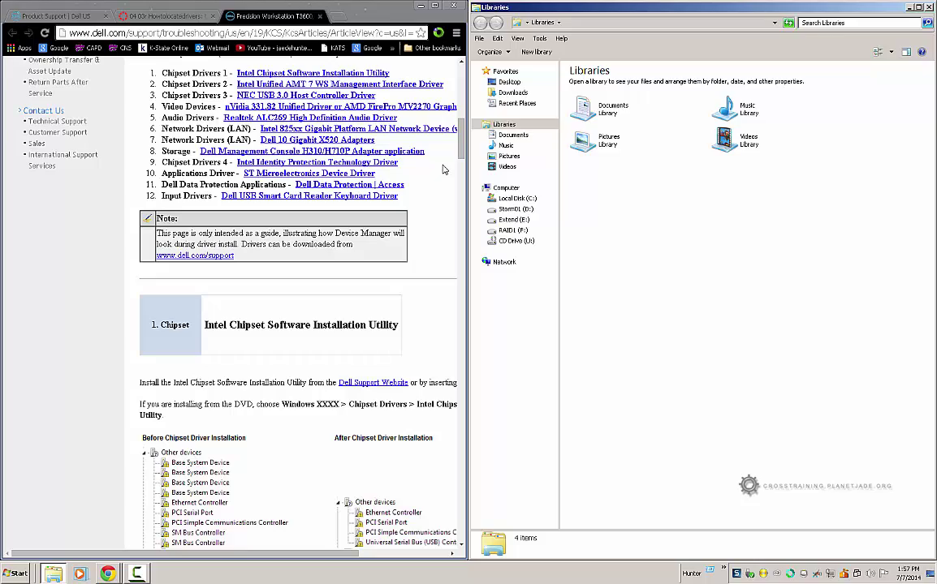
left_click(523, 209)
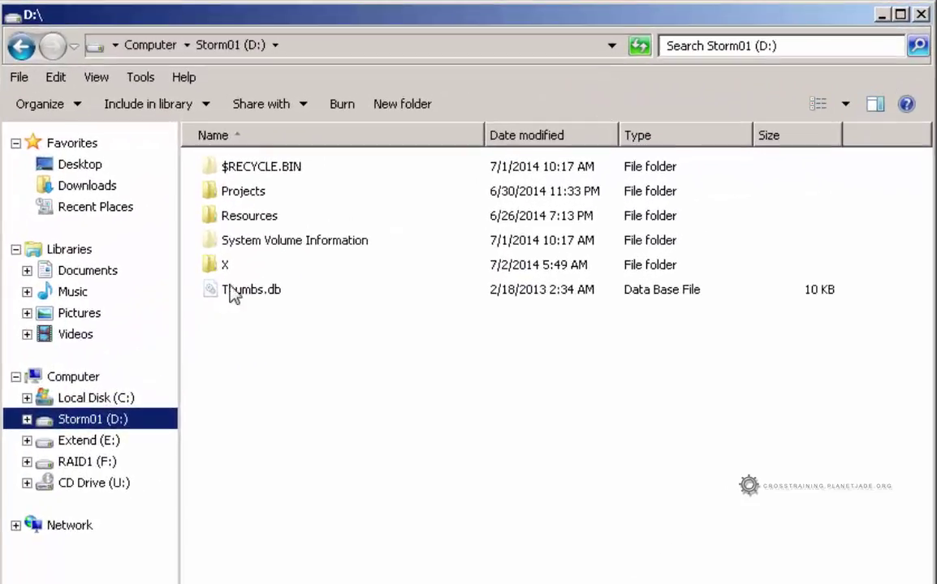
left_click(582, 133)
double_click(246, 267)
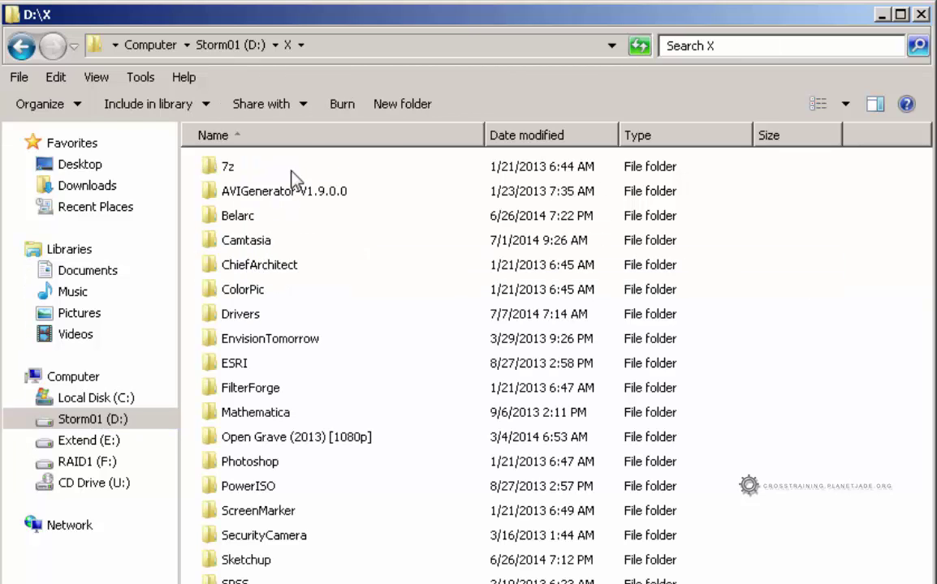
Step: Add a new folder inside X and open the existing Drivers folder
left_click(392, 107)
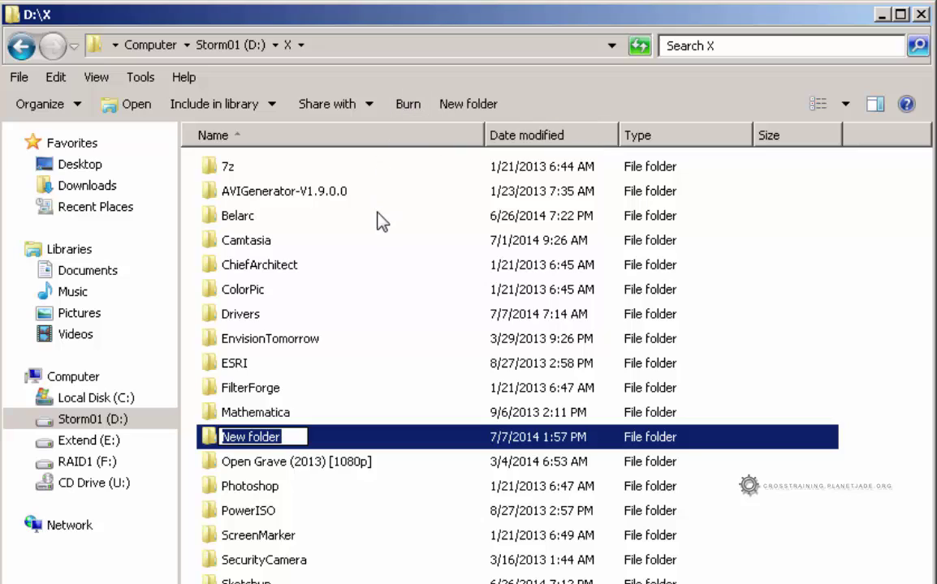
left_click(251, 321)
double_click(268, 324)
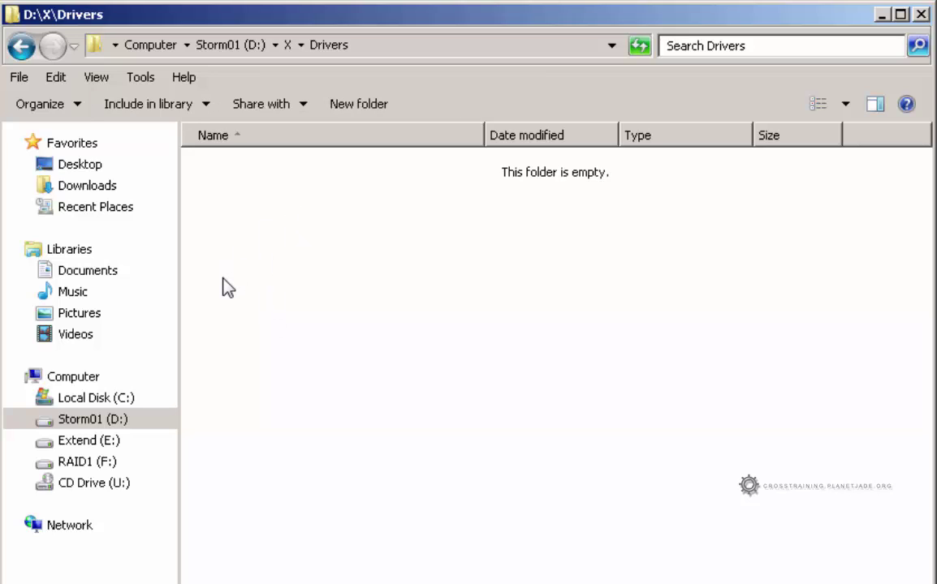
Step: Create a folder named 00_BIOS inside Drivers
left_click(349, 111)
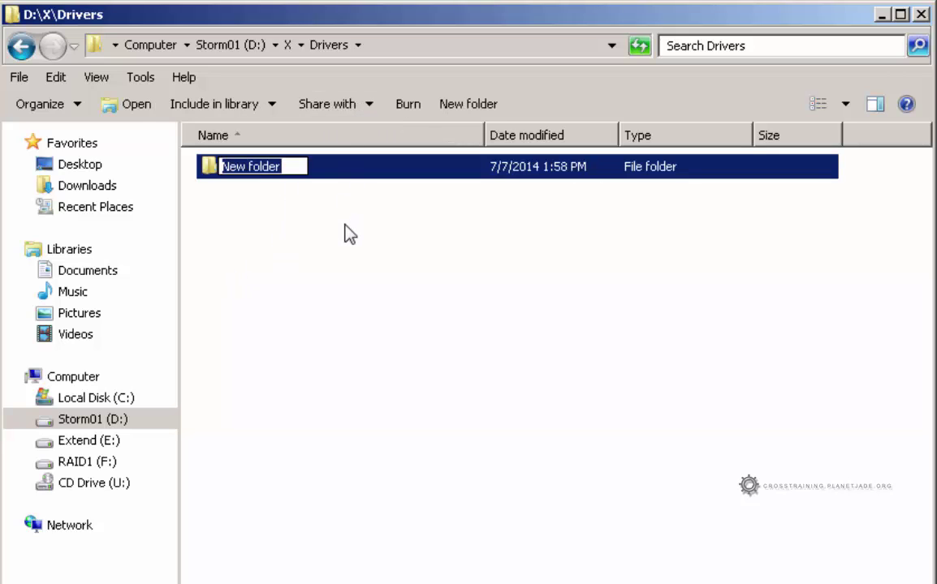
type("00")
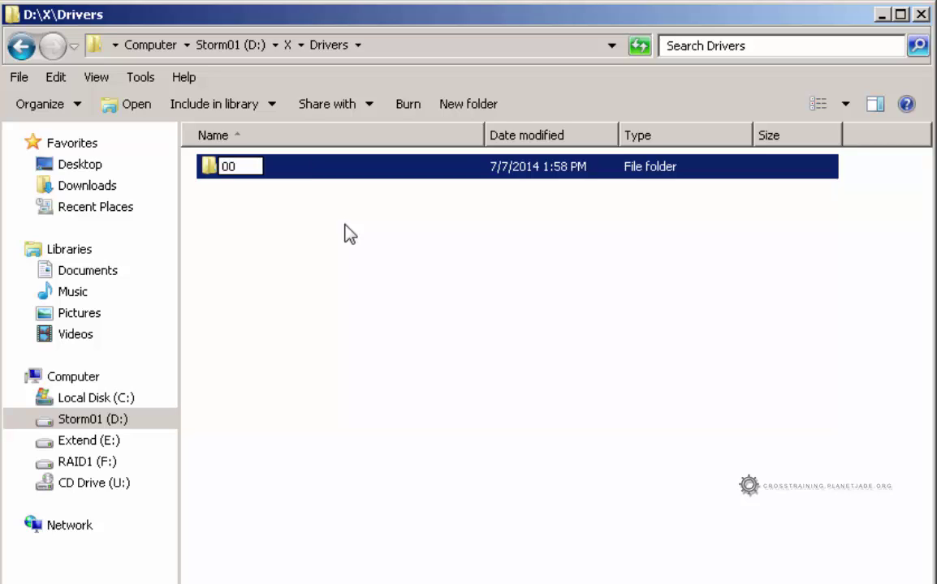
type("_BIOS")
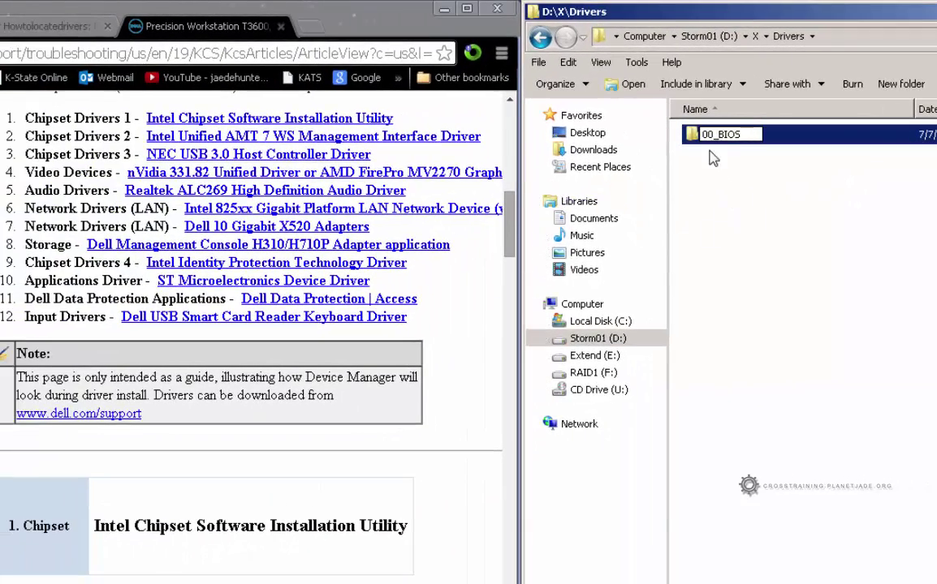
left_click(736, 204)
Step: Create a folder named 01_Chipset1_Intel inside Drivers for the first driver in the article's list
left_click(847, 83)
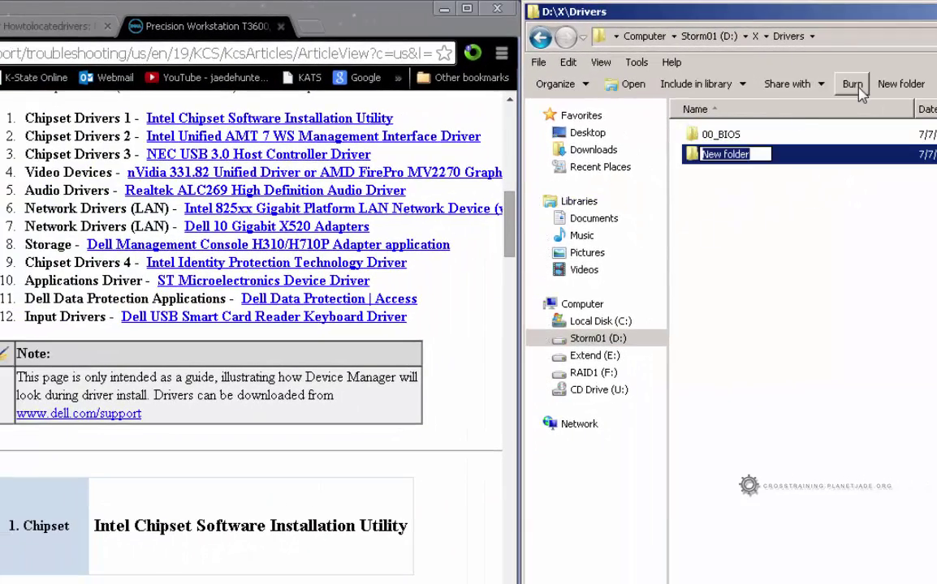
type("01_")
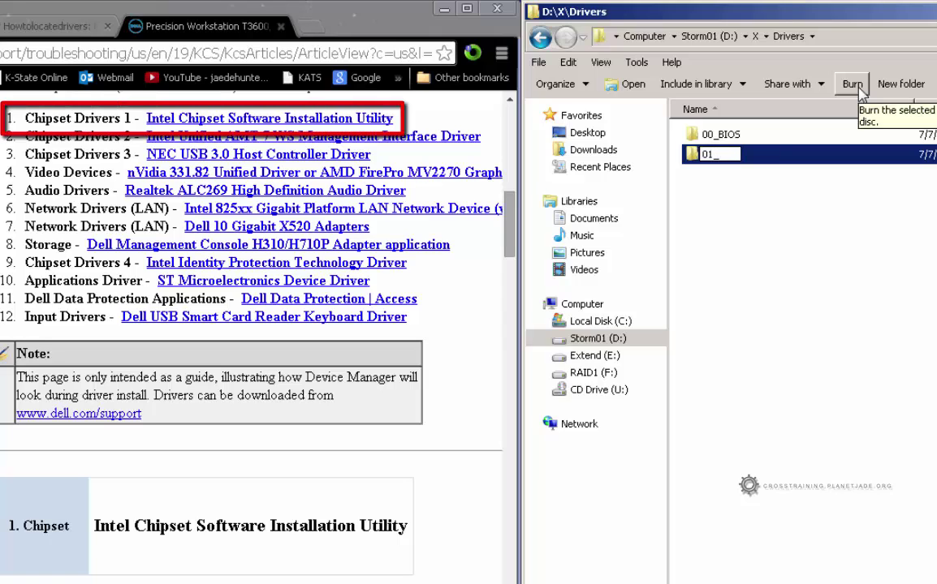
type("Chipset1_Intel")
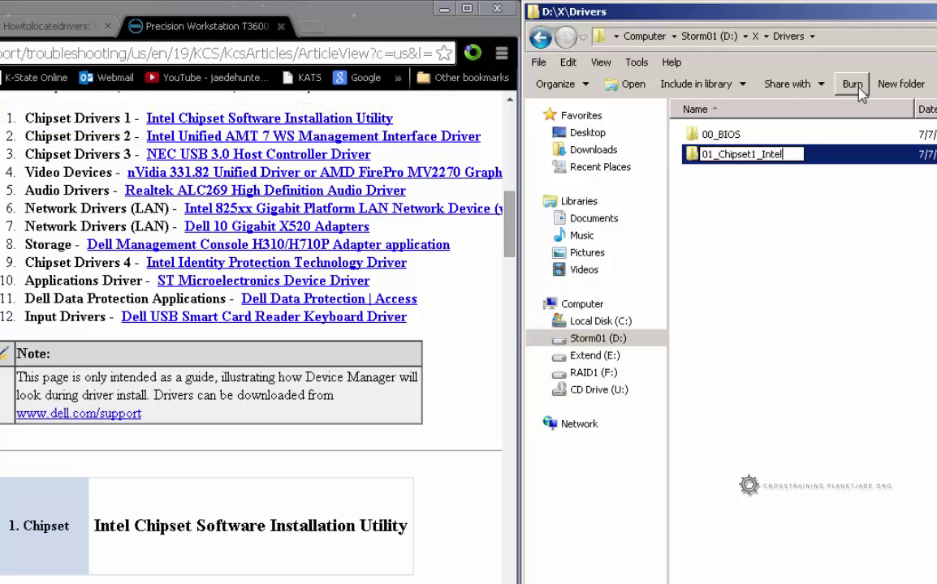
left_click(771, 202)
Step: Create a folder named 02_Chipset2_AMT inside Drivers for the second driver in the article's list
left_click(851, 88)
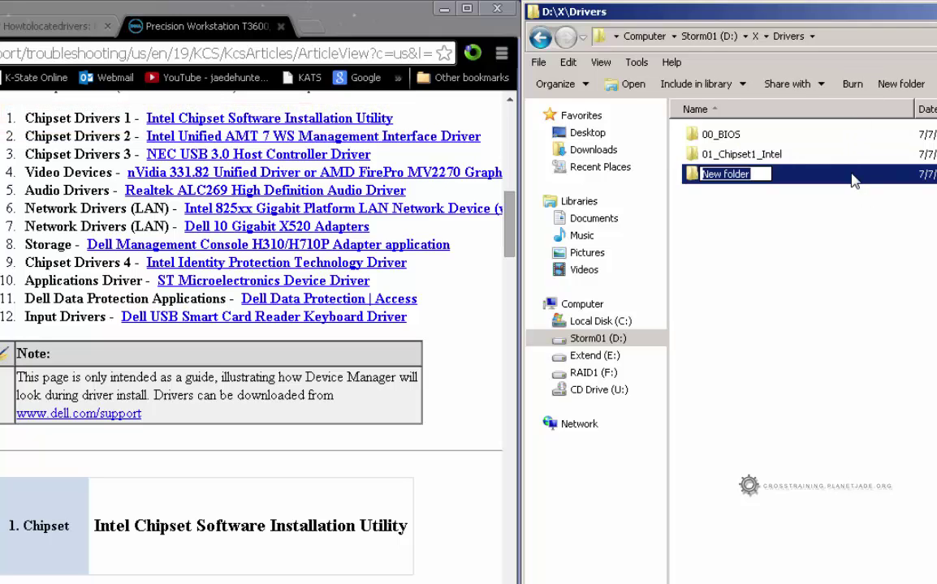
type("02_Chipset2")
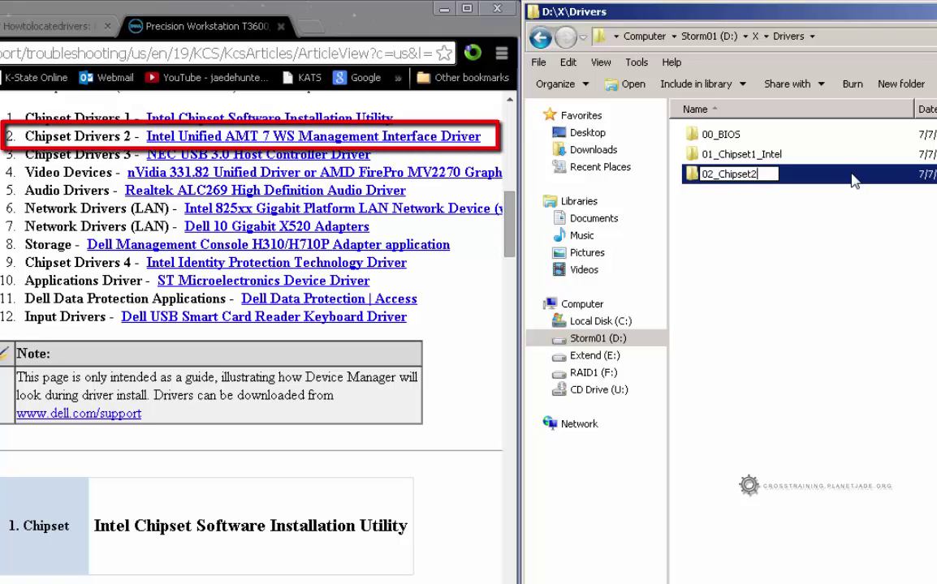
type("_AMT")
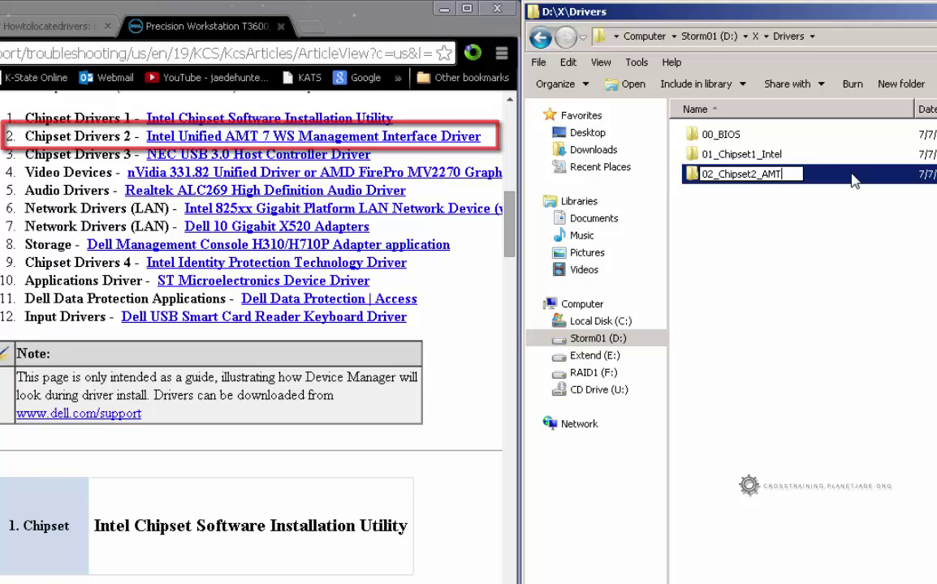
left_click(811, 284)
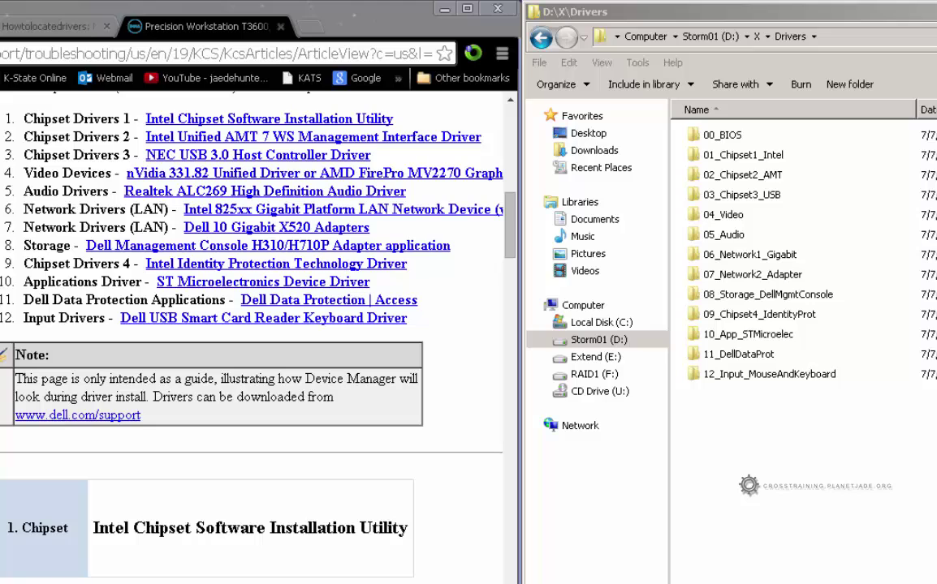
left_click(827, 106)
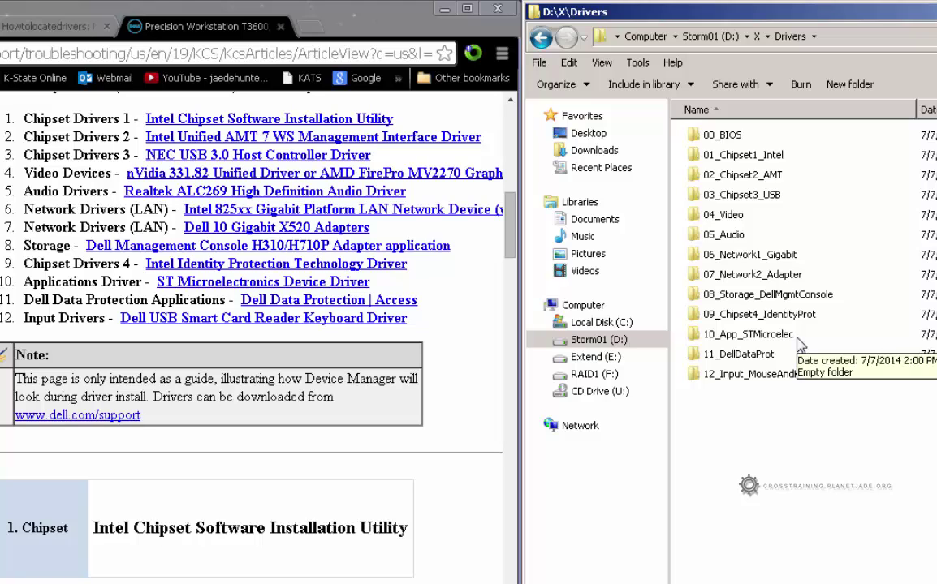
left_click(797, 376)
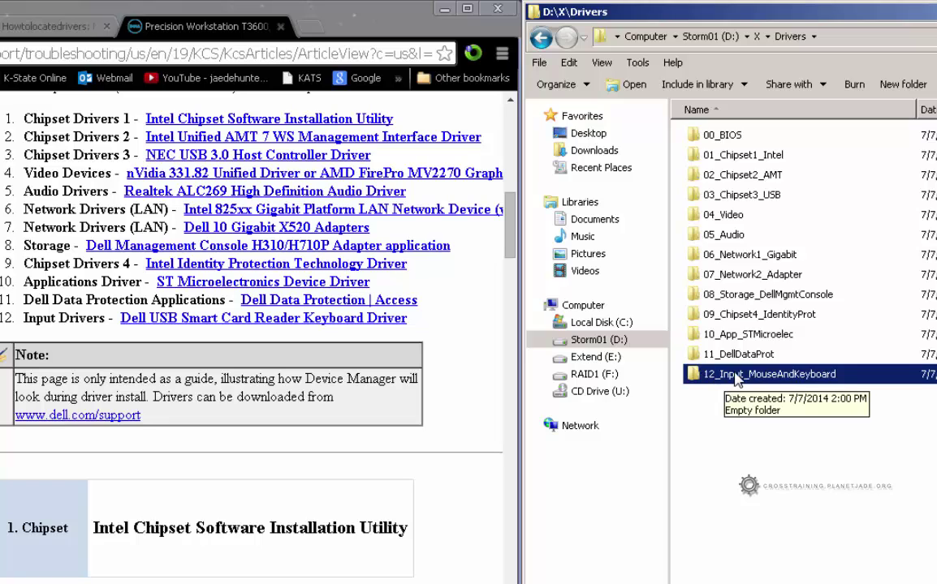
left_click(786, 282)
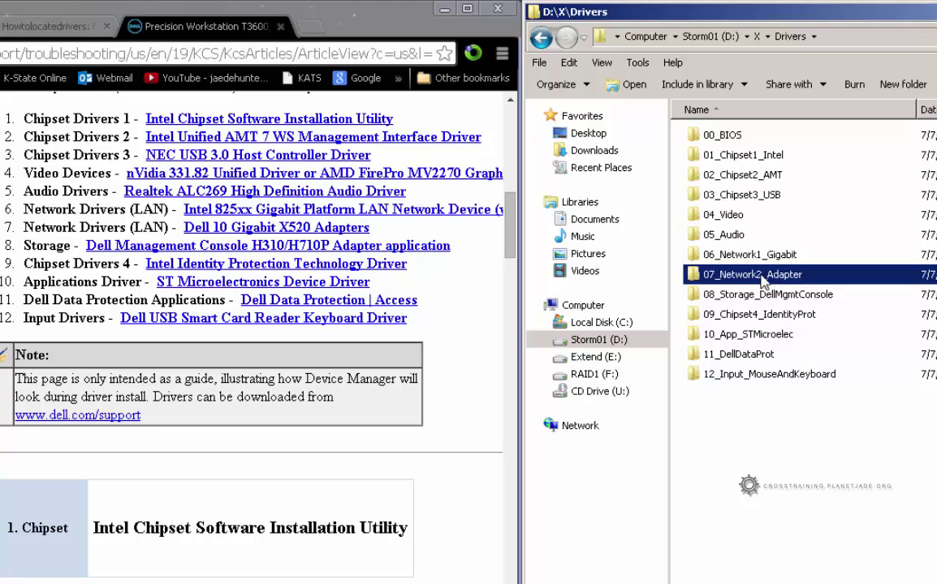